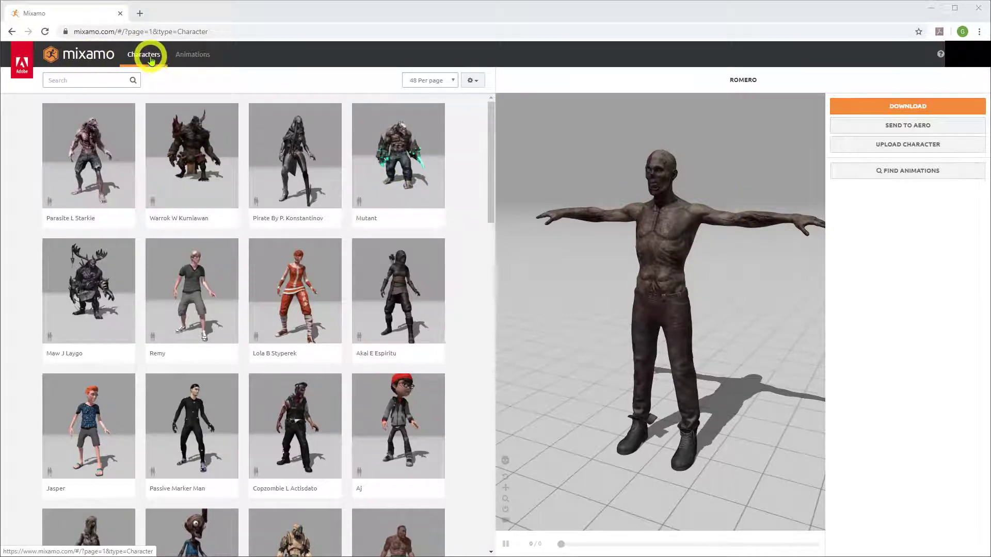
# - Search the Mixamo animation library for "agony"
pyautogui.click(194, 55)
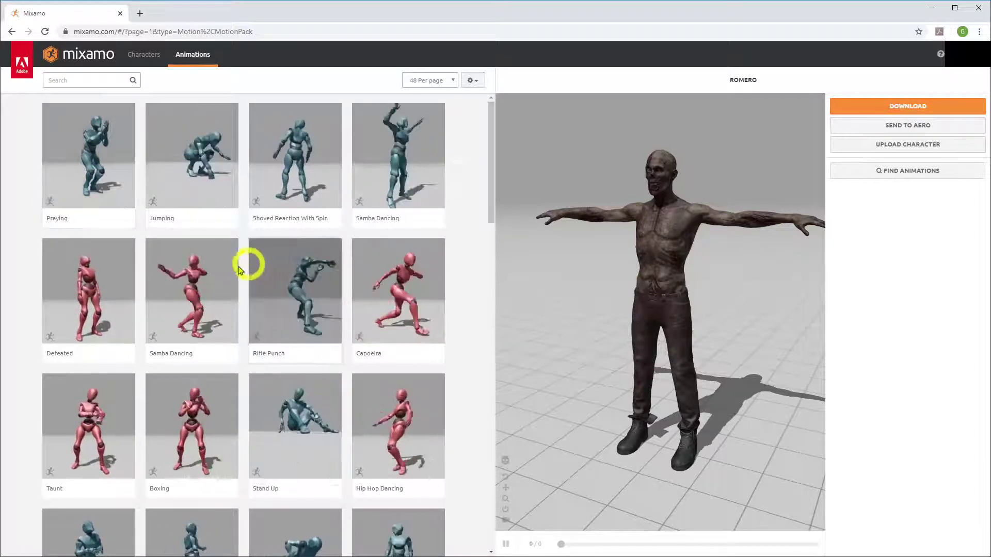
pyautogui.scroll(-2, 230, 299)
pyautogui.scroll(2, 231, 297)
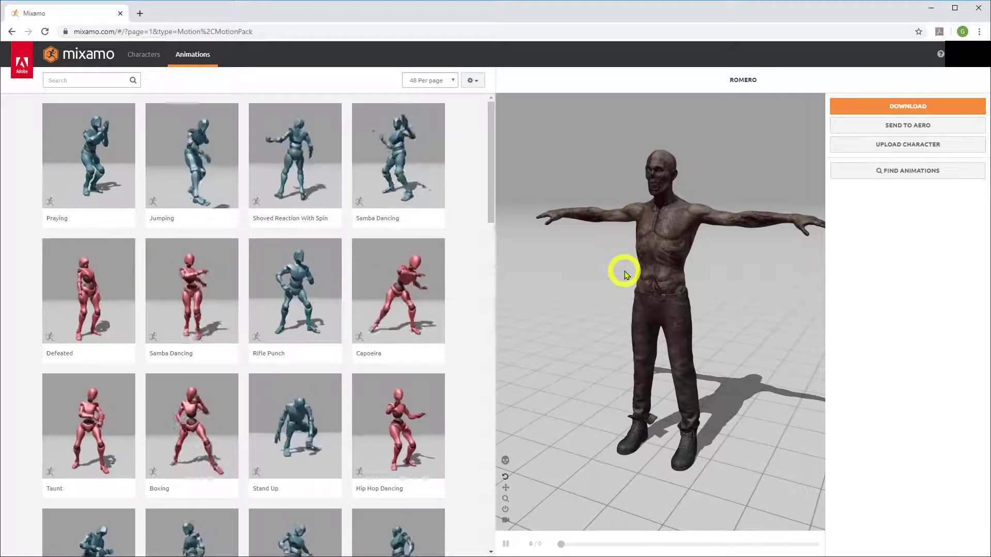
pyautogui.click(75, 82)
pyautogui.write('ag')
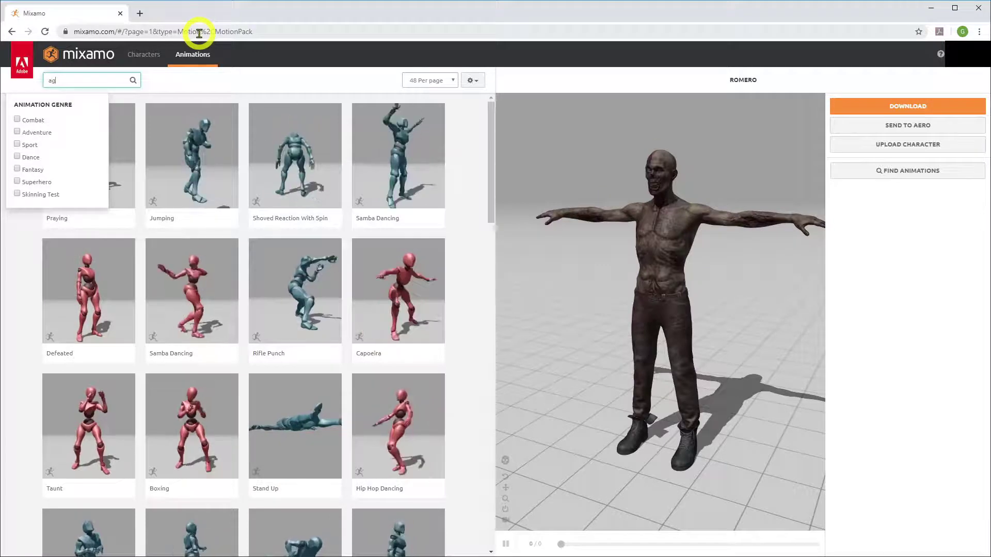
pyautogui.write('onu')
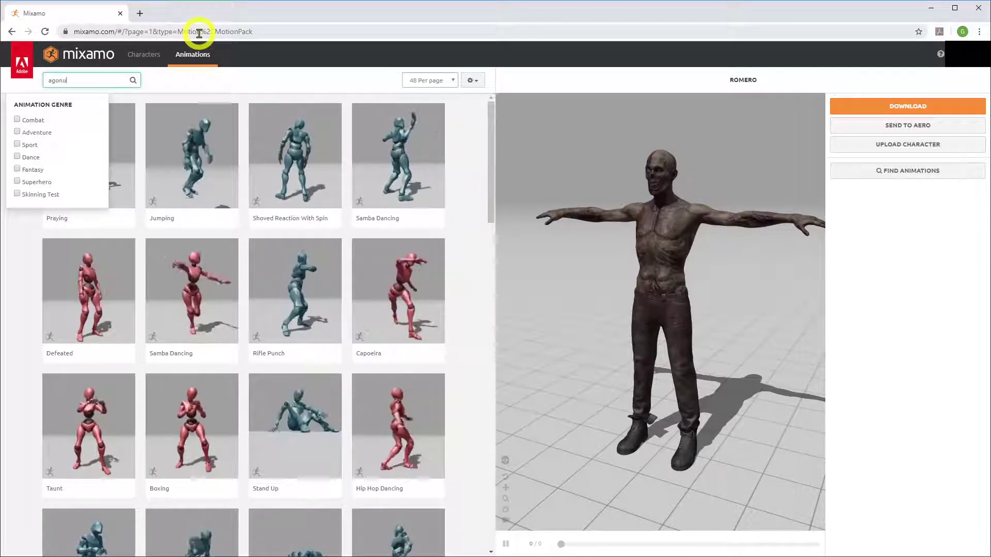
pyautogui.press('BackSpace')
pyautogui.write('y')
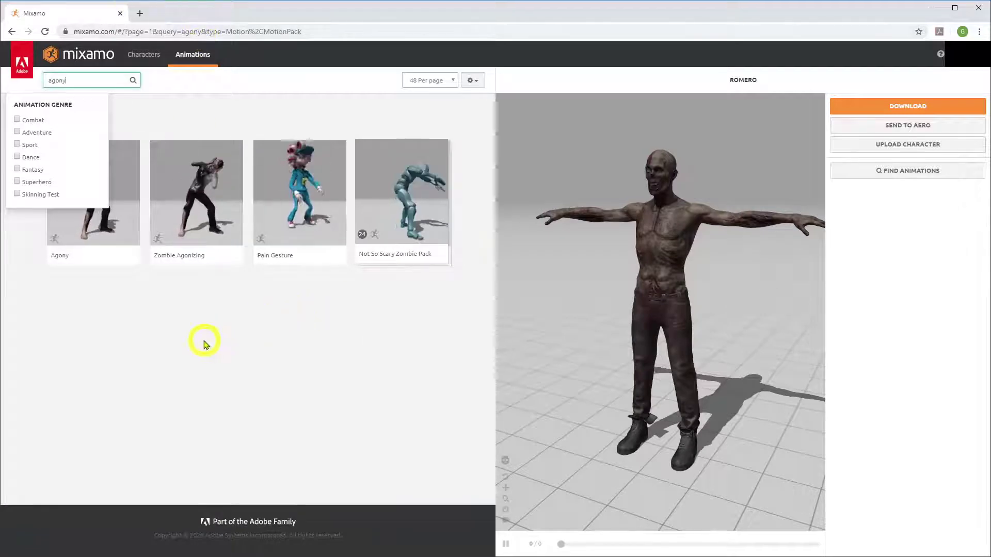
pyautogui.click(204, 344)
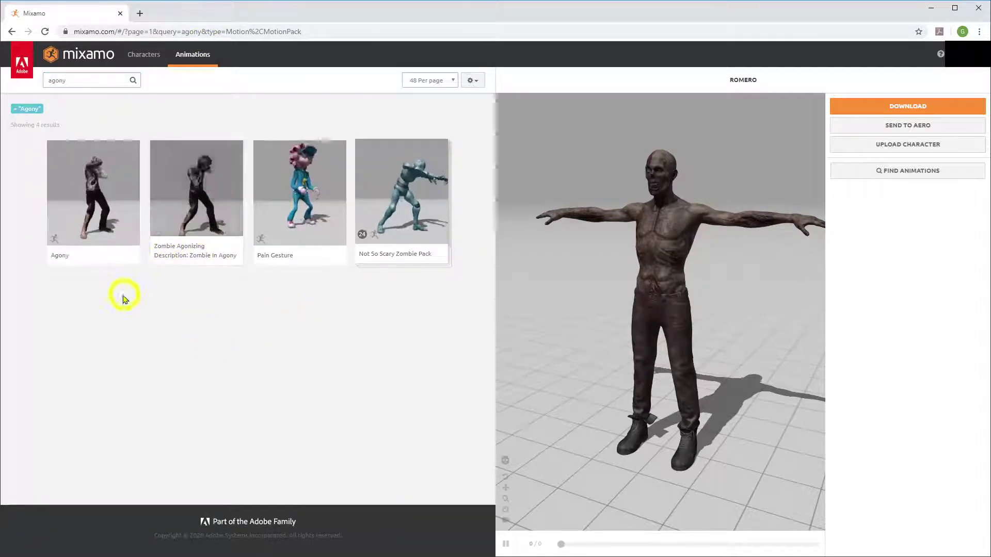
# - Apply the Agony animation to the Romero character and set its Character Arm-Space to 73
pyautogui.click(95, 190)
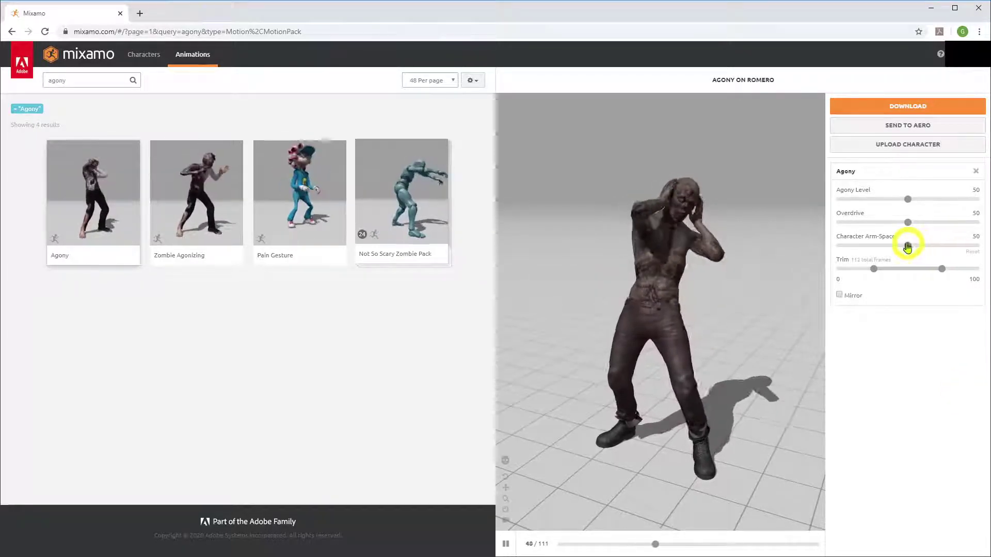
pyautogui.moveTo(908, 246); pyautogui.dragTo(941, 247)
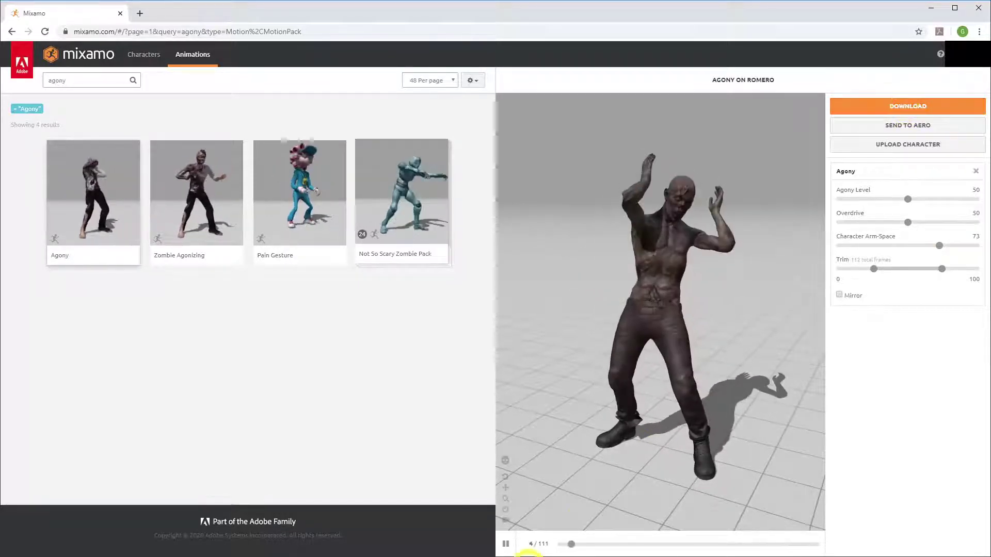
# - Download the Agony animation as FBX without skin, at 60 frames per second and with no keyframe reduction
pyautogui.click(888, 107)
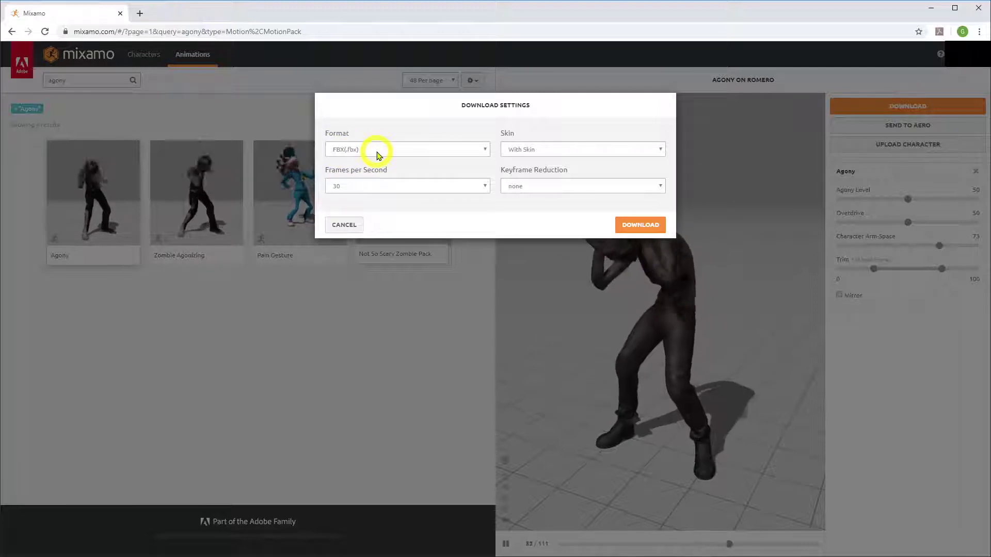
pyautogui.click(523, 150)
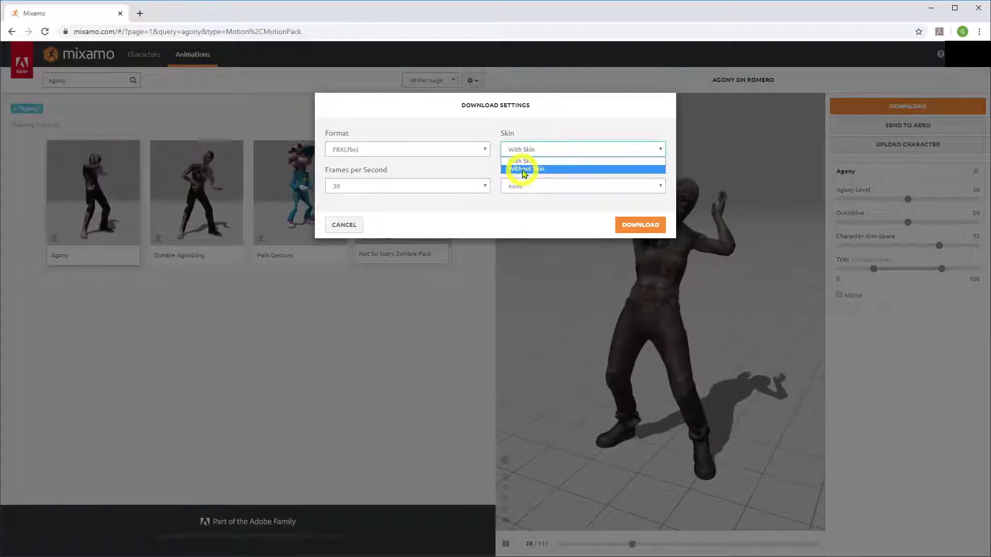
pyautogui.click(524, 170)
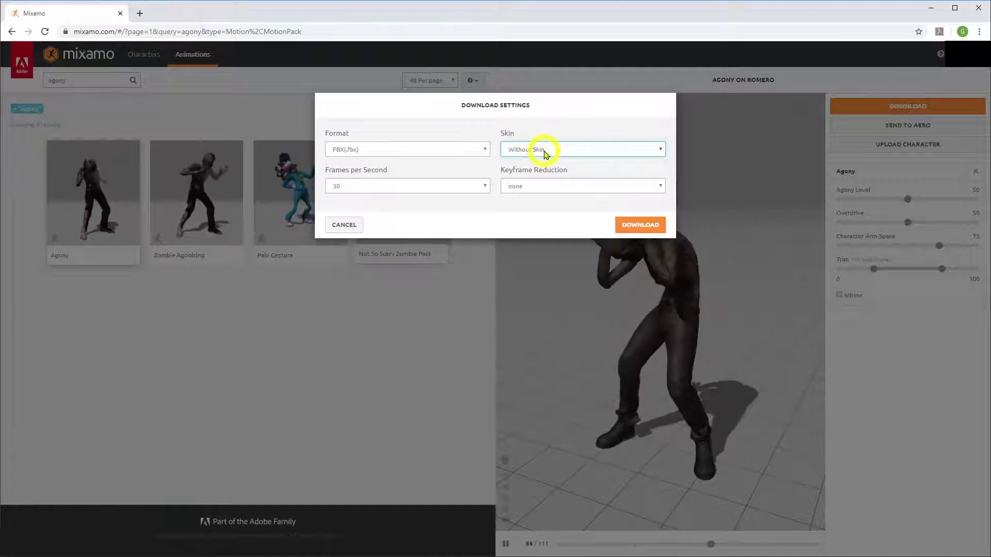
pyautogui.click(488, 187)
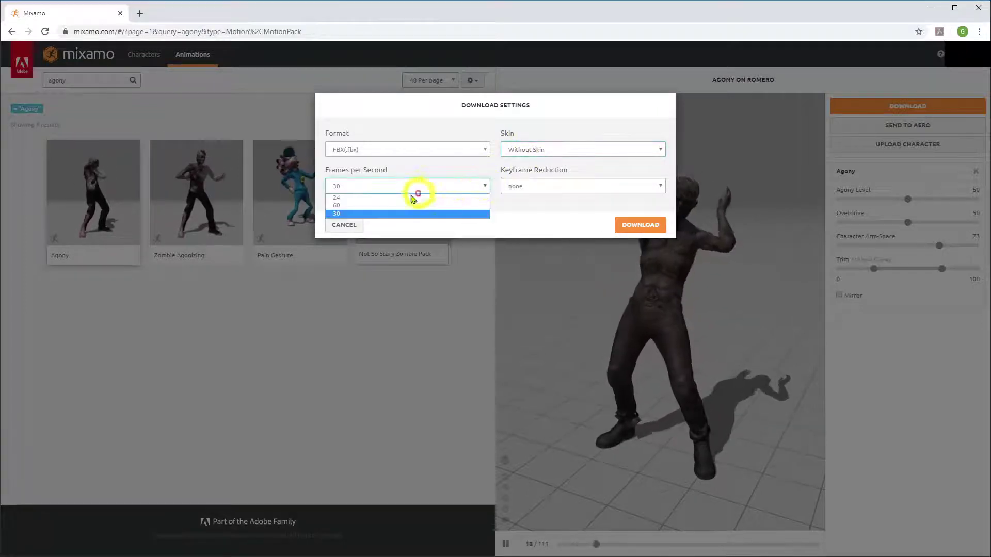
pyautogui.click(359, 206)
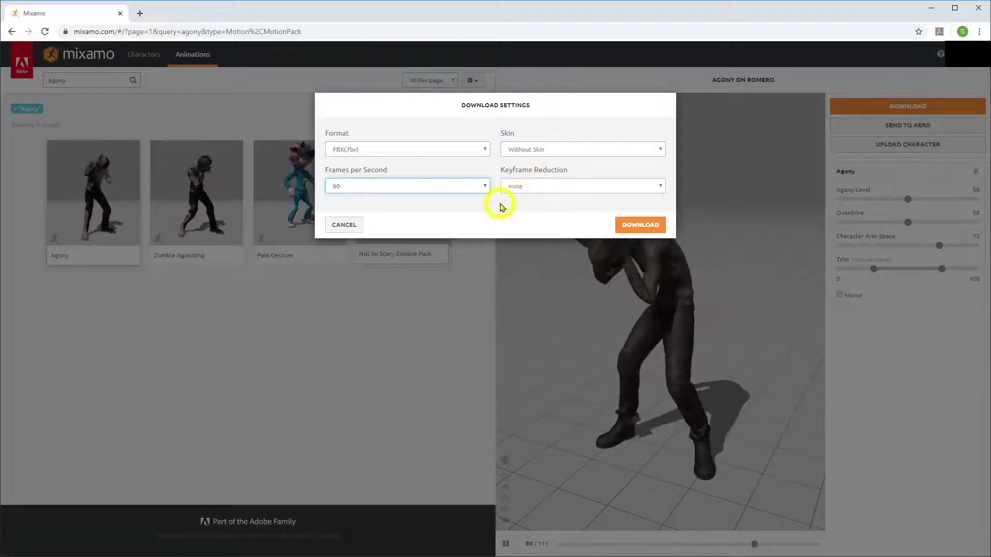
pyautogui.click(638, 225)
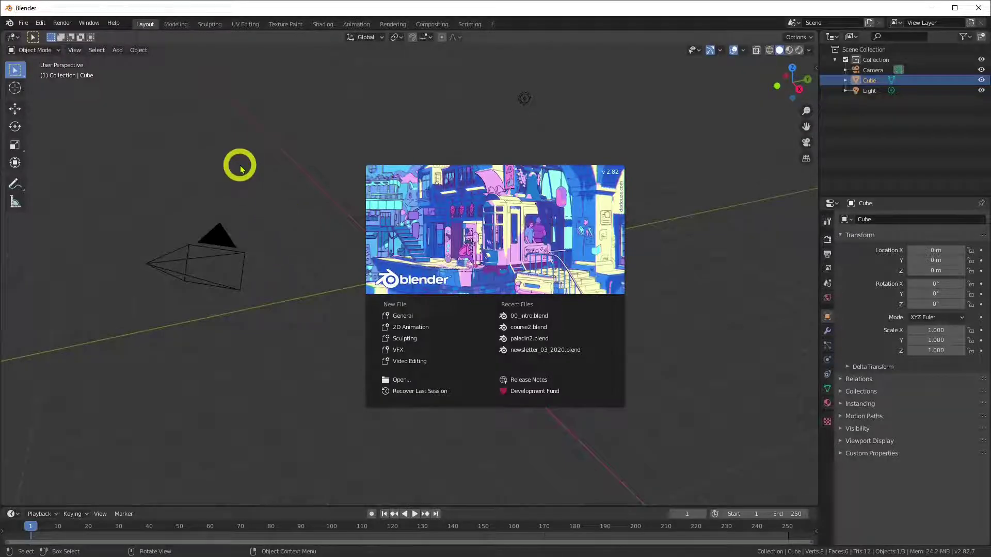
# - In Blender, dismiss the splash screen and delete the default camera, cube and light
pyautogui.click(294, 169)
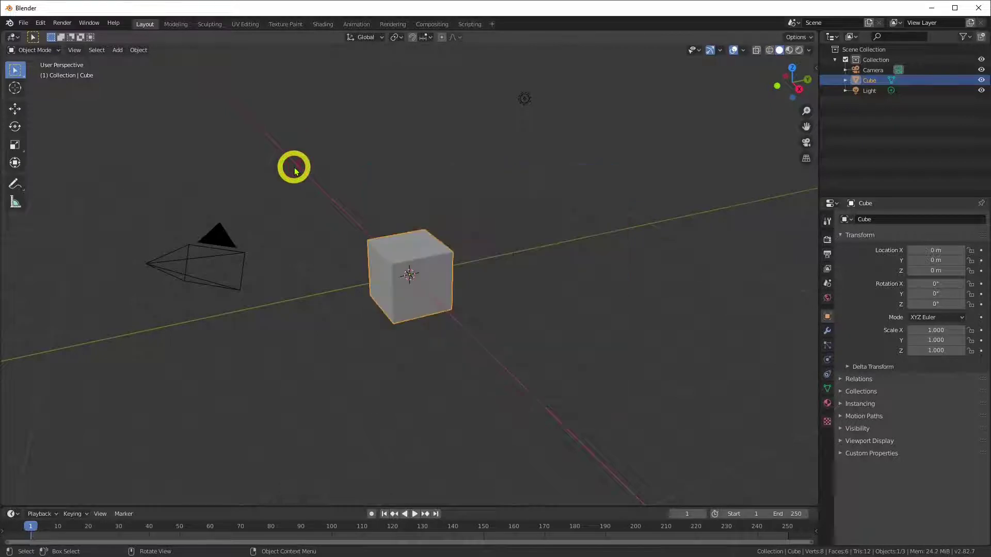
pyautogui.moveTo(112, 66); pyautogui.dragTo(670, 407)
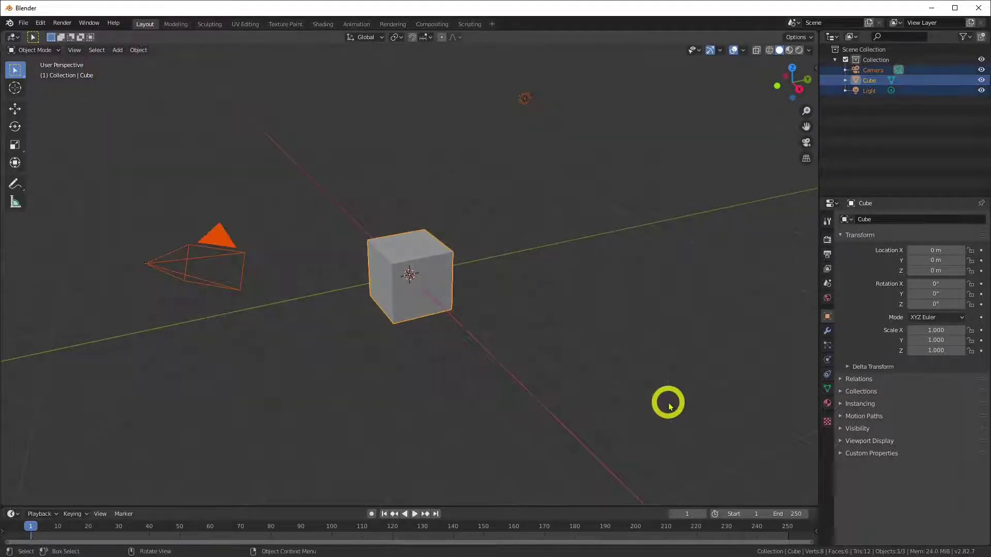
pyautogui.press('Delete')
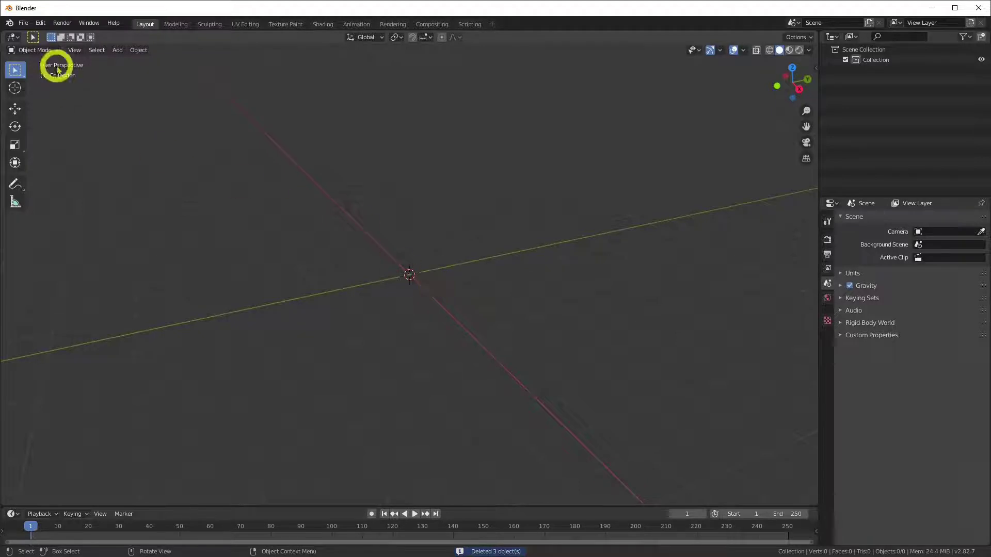
# - Import Agony.fbx from the lumbermixalot_tutorial folder with the default FBX import settings
pyautogui.click(23, 23)
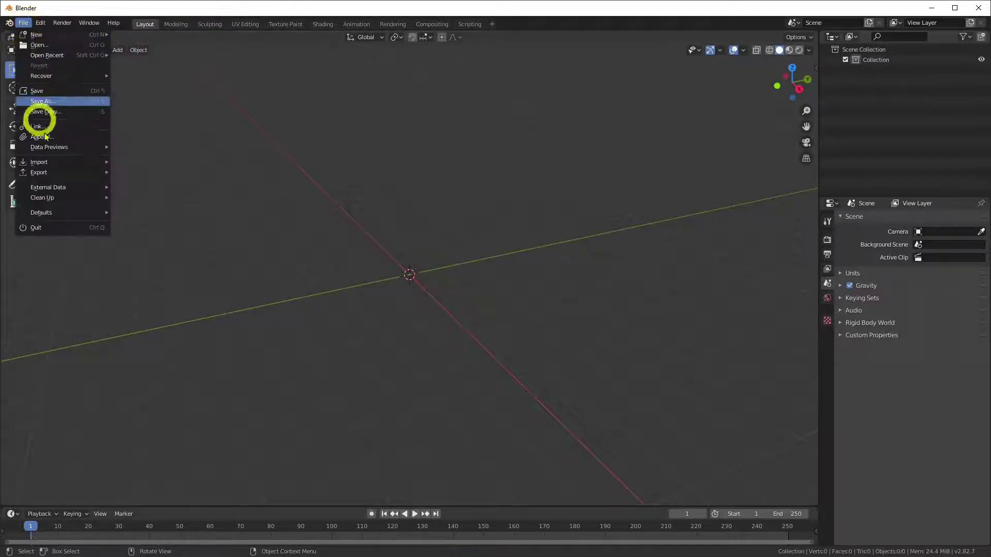
pyautogui.moveTo(59, 163)
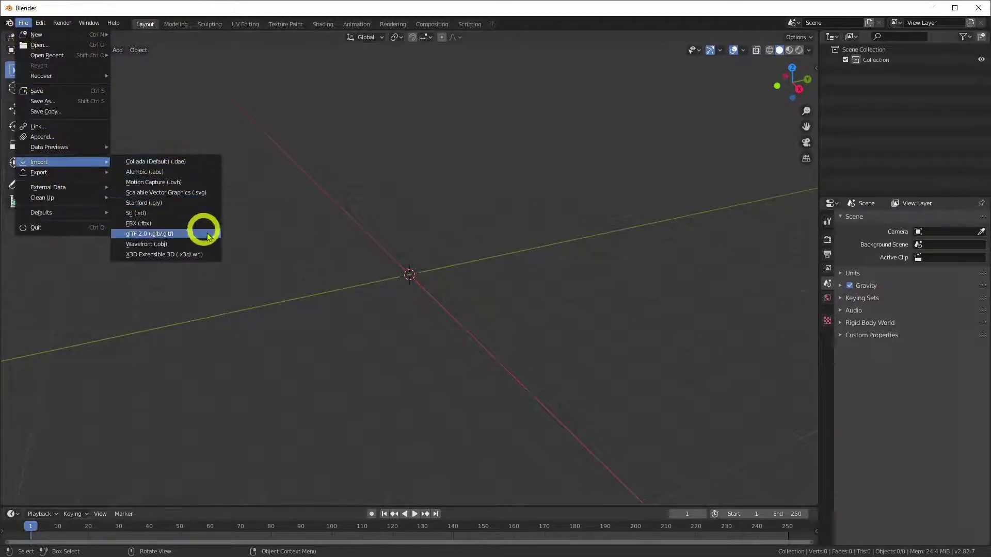
pyautogui.click(137, 224)
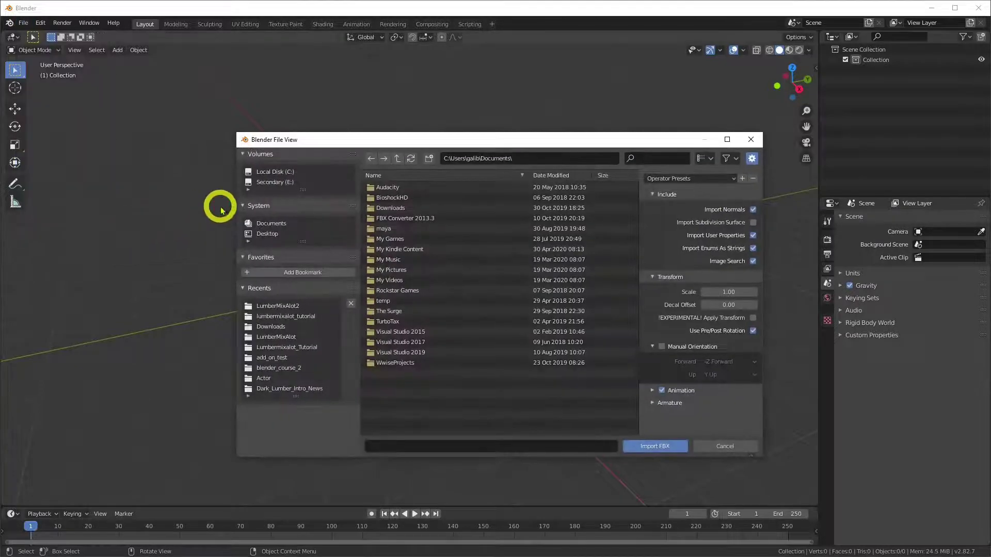
pyautogui.click(213, 307)
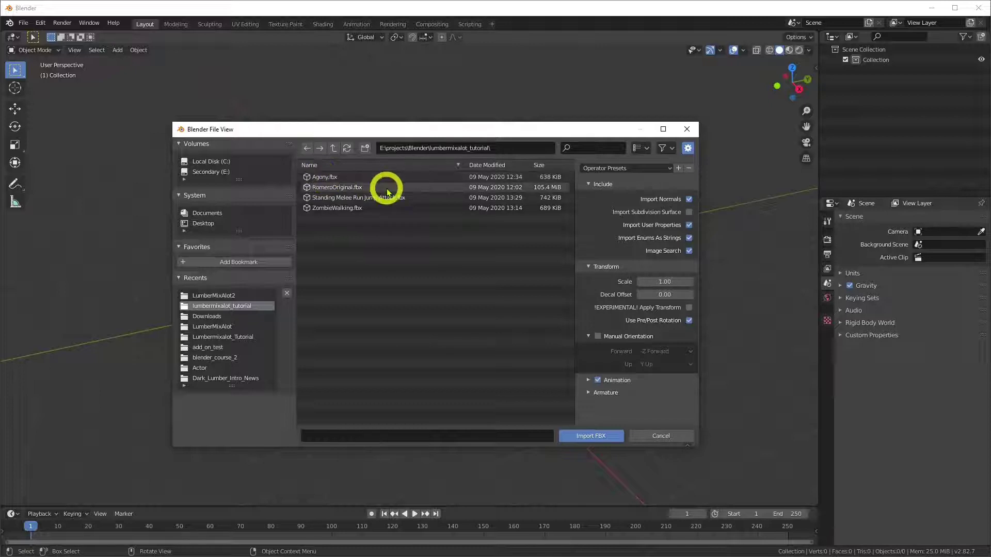
pyautogui.click(328, 182)
pyautogui.click(593, 436)
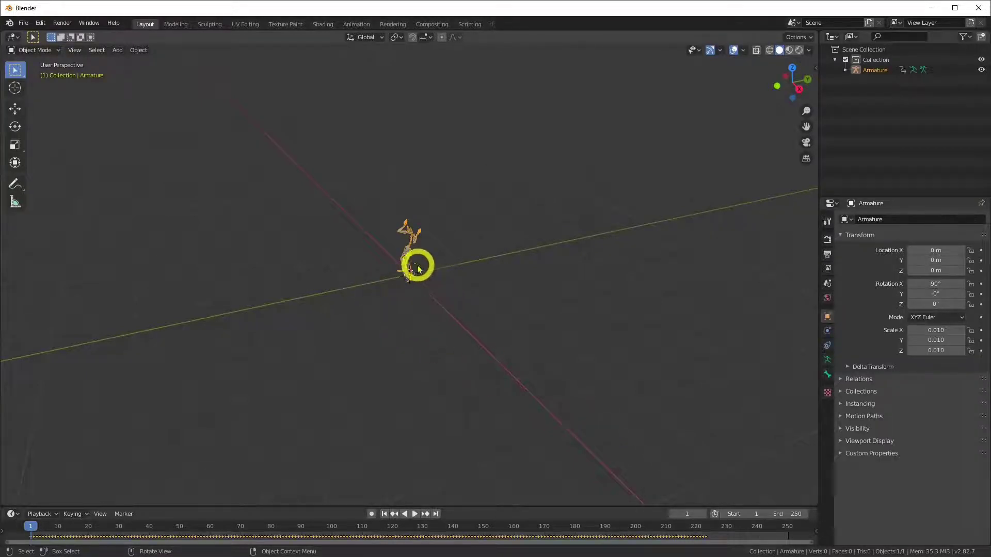
# - Play back the imported armature's animation up close to check its motion, and stop the playback
pyautogui.scroll(6, 406, 280)
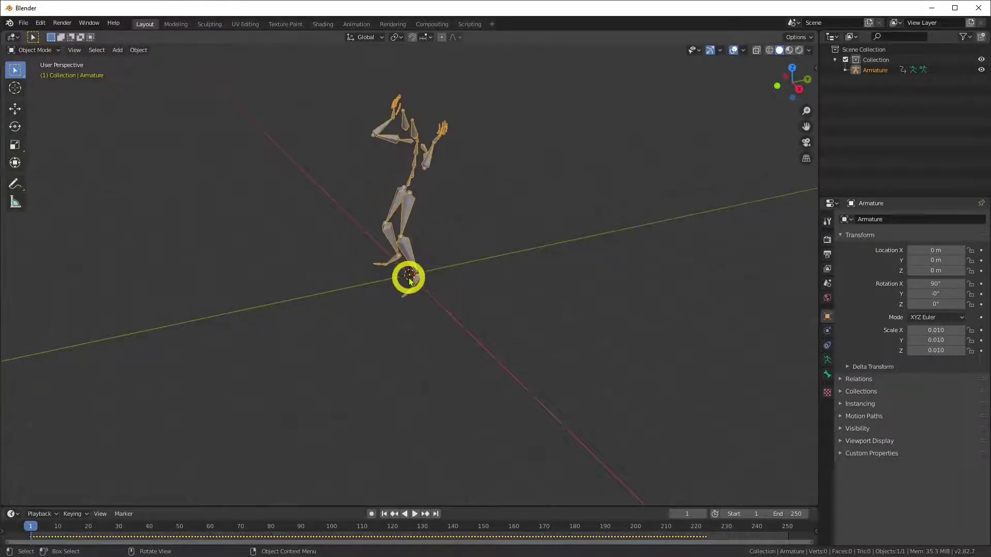
pyautogui.moveTo(410, 287); pyautogui.dragTo(440, 309, button='middle')
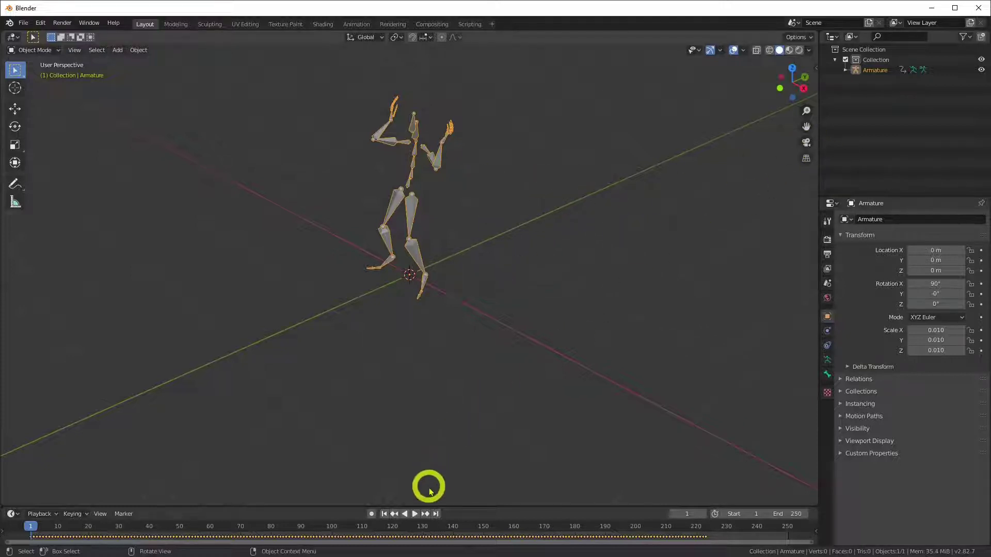
pyautogui.click(414, 514)
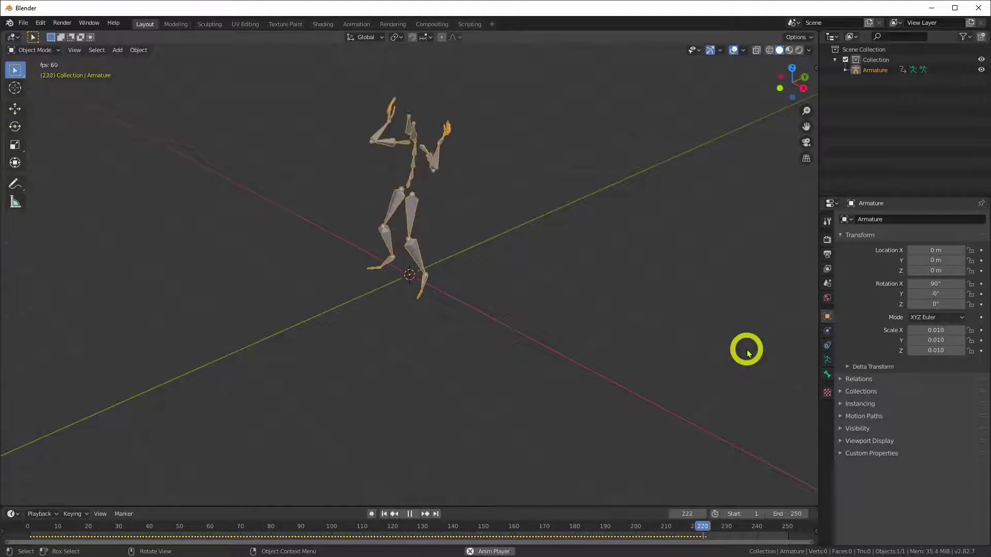
pyautogui.click(413, 514)
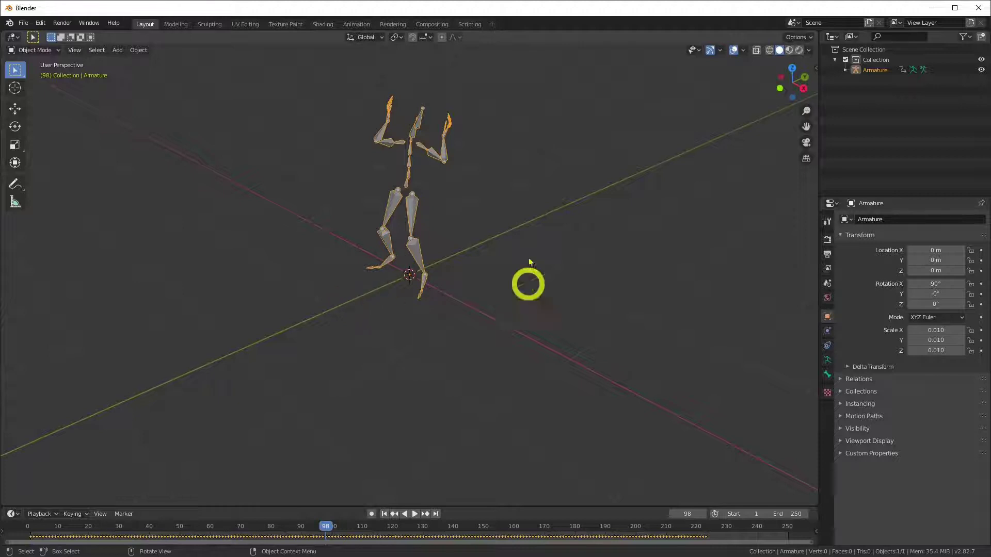
# - Show the Lumbermixalot add-on's Mixamo To Lumberyard settings and widen them so all options are readable
pyautogui.click(814, 67)
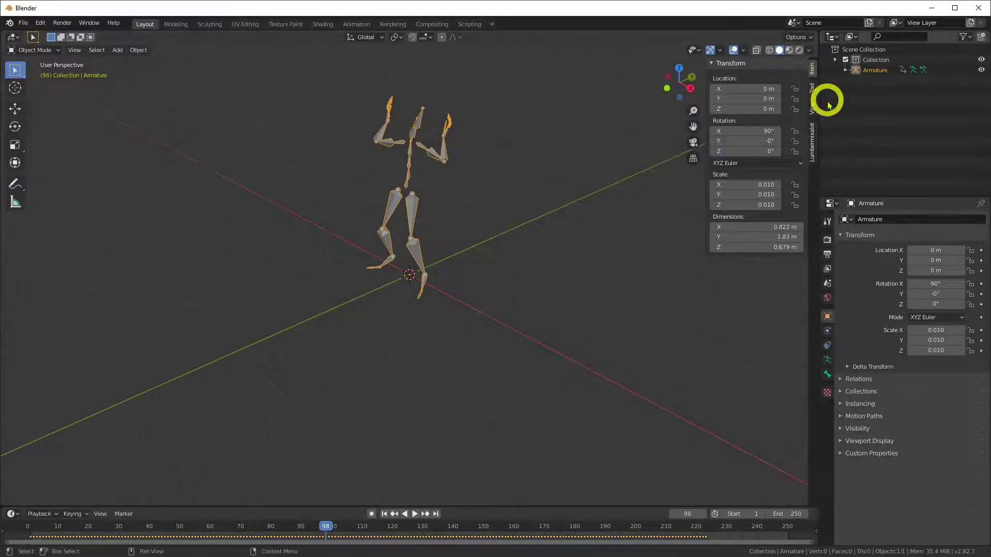
pyautogui.click(812, 146)
pyautogui.moveTo(705, 167); pyautogui.dragTo(590, 165)
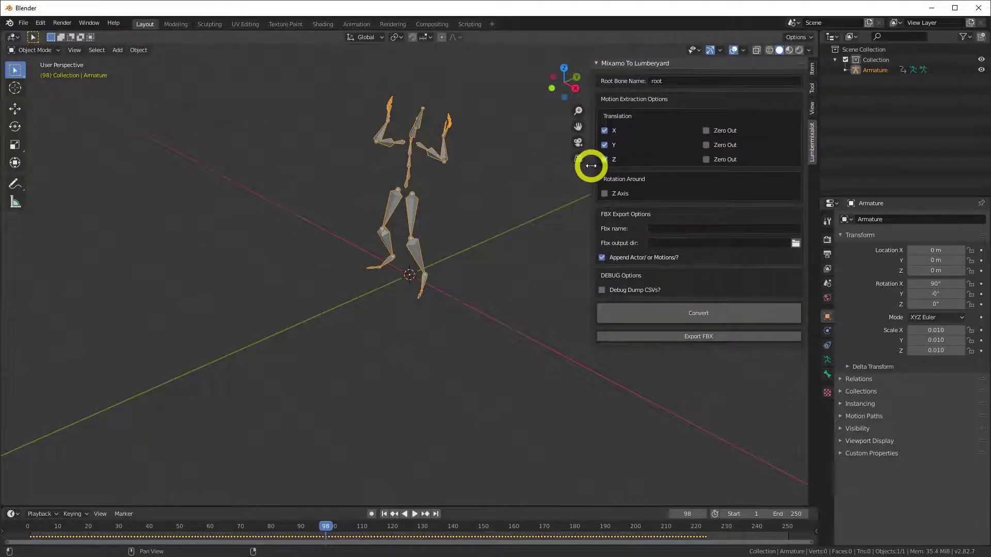
# - Select the imported Armature and convert its Mixamo rig for Lumberyard, using the root bone name "root" and X, Y and Z translation extraction
pyautogui.click(846, 70)
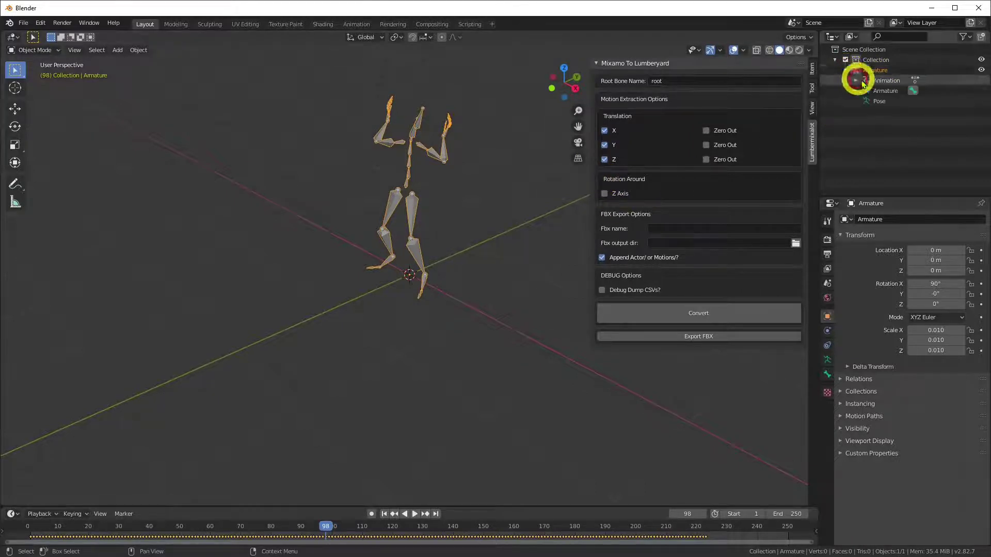
pyautogui.click(872, 70)
pyautogui.click(878, 72)
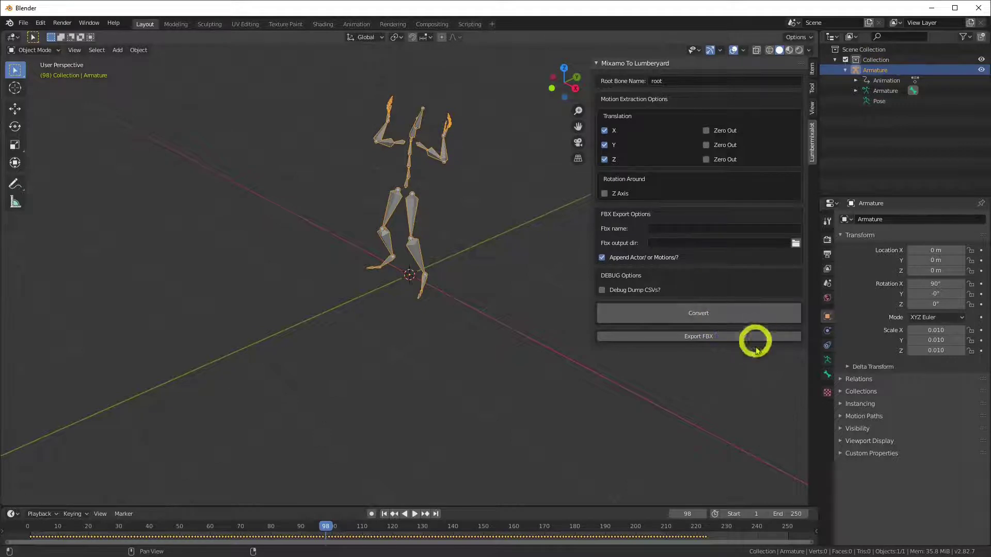
pyautogui.click(700, 322)
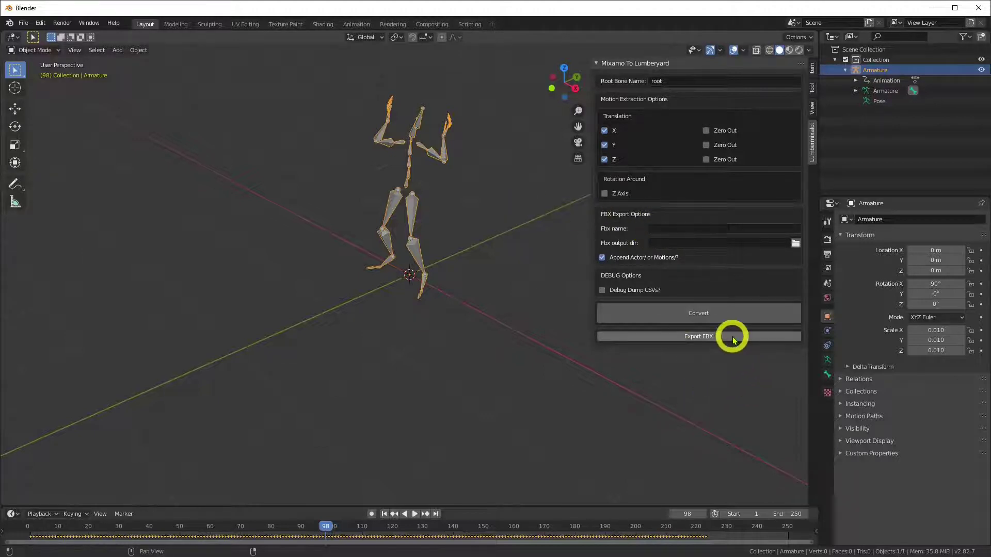
pyautogui.click(706, 316)
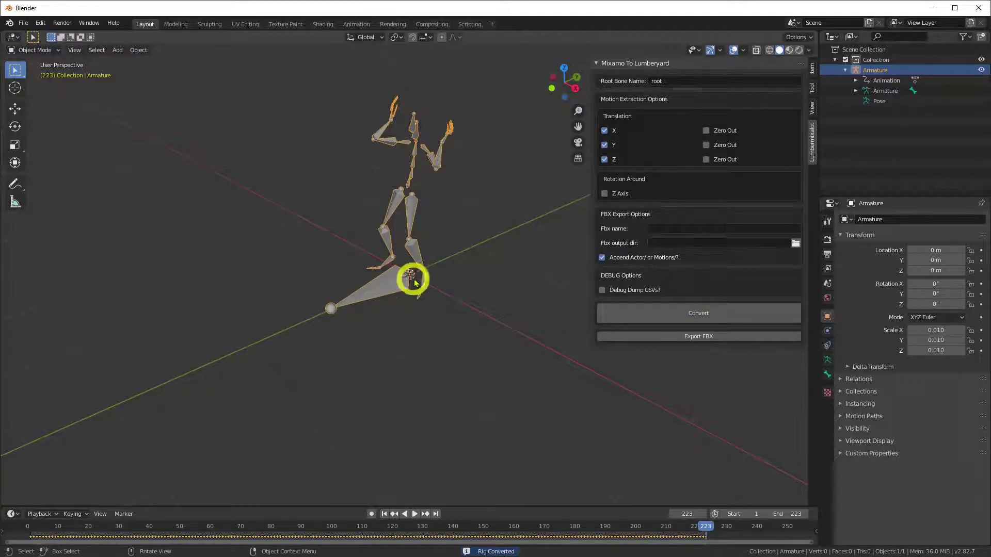
# - Expand the converted armature's bone hierarchy in the outliner to examine its root bone
pyautogui.click(855, 91)
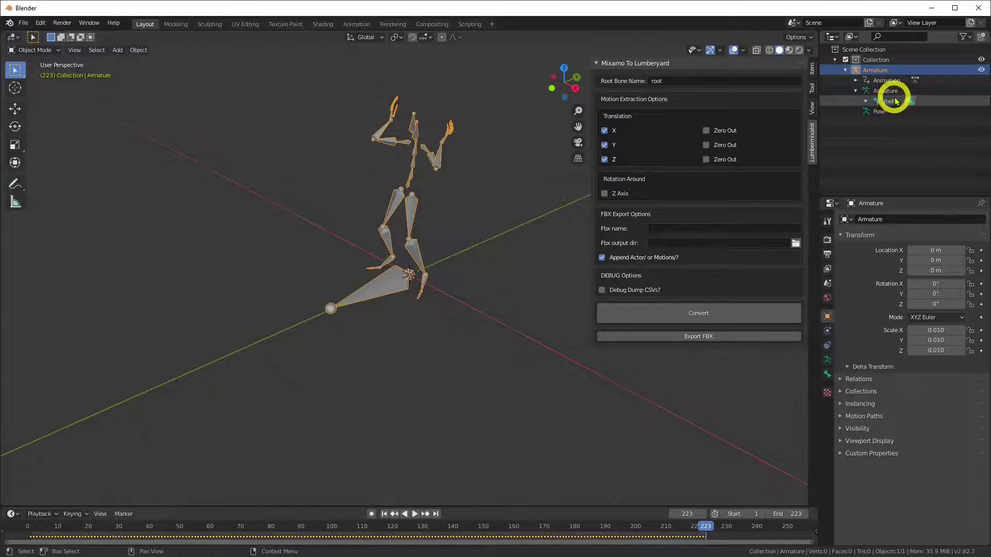
pyautogui.click(866, 102)
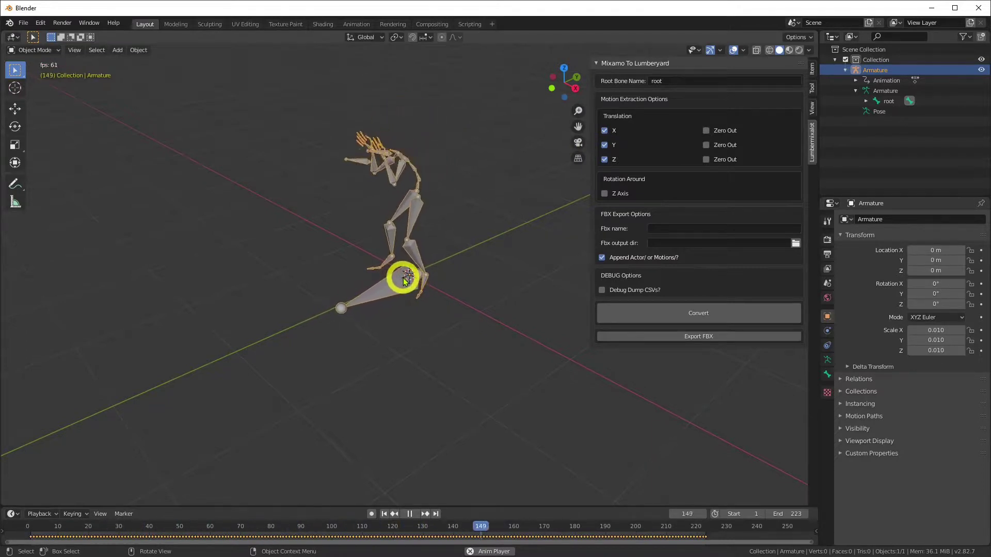
pyautogui.click(604, 159)
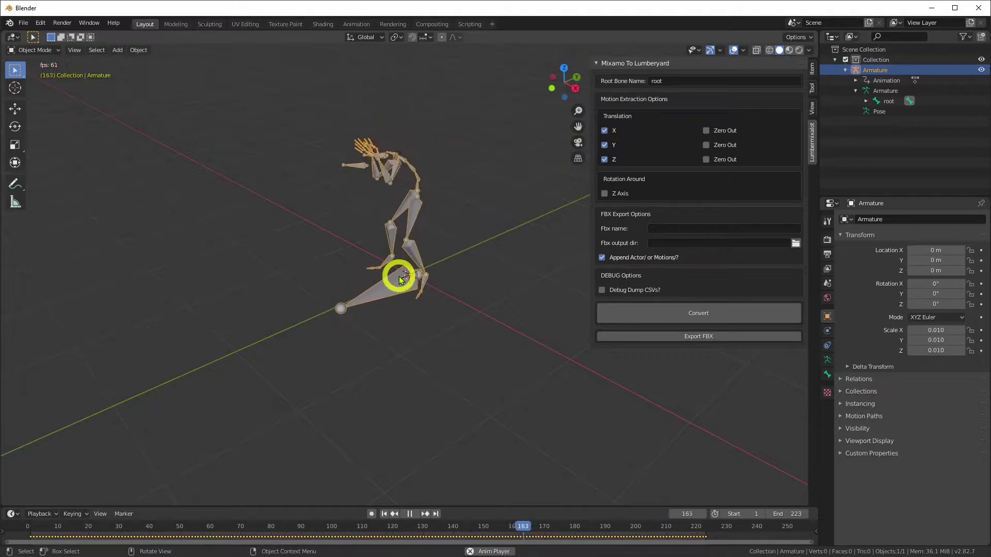